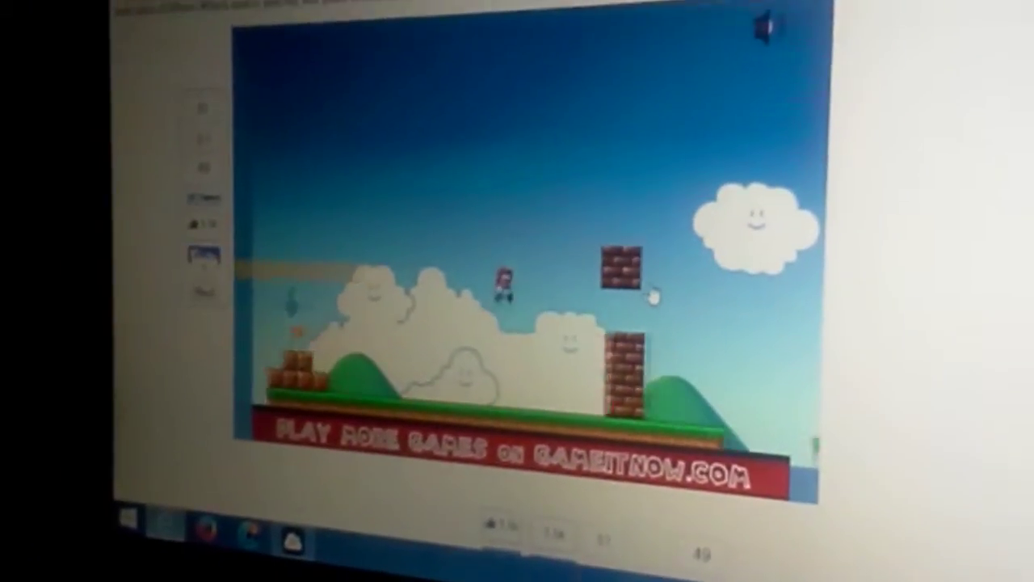
key(Up)
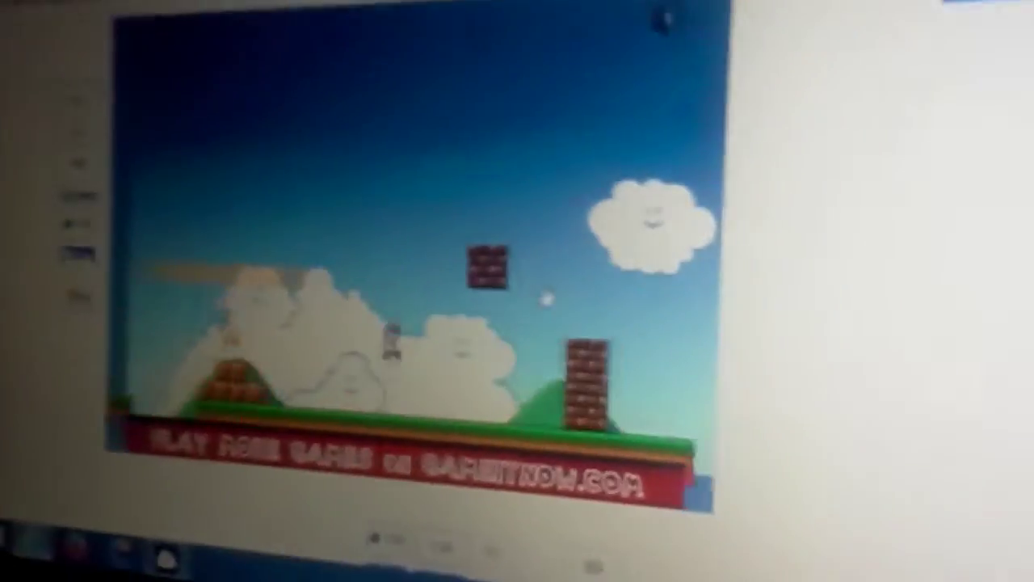
key(Up)
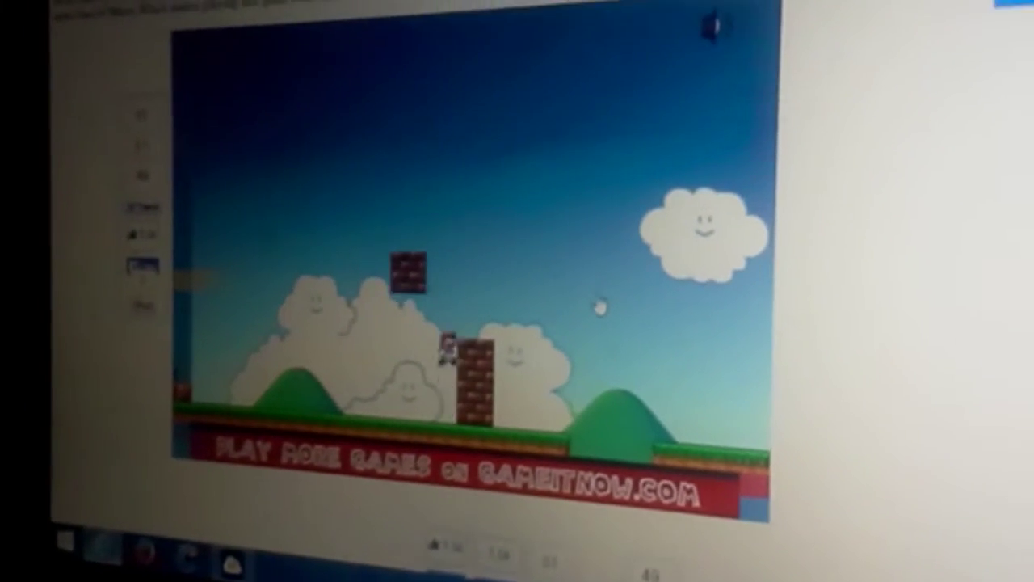
key(Up)
key(Right)
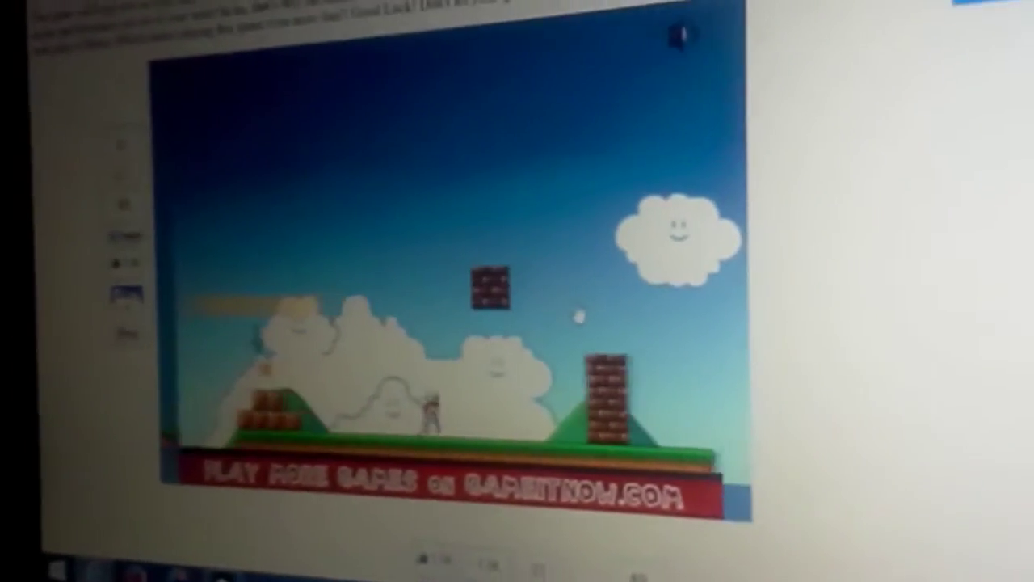
key(Right)
key(Up)
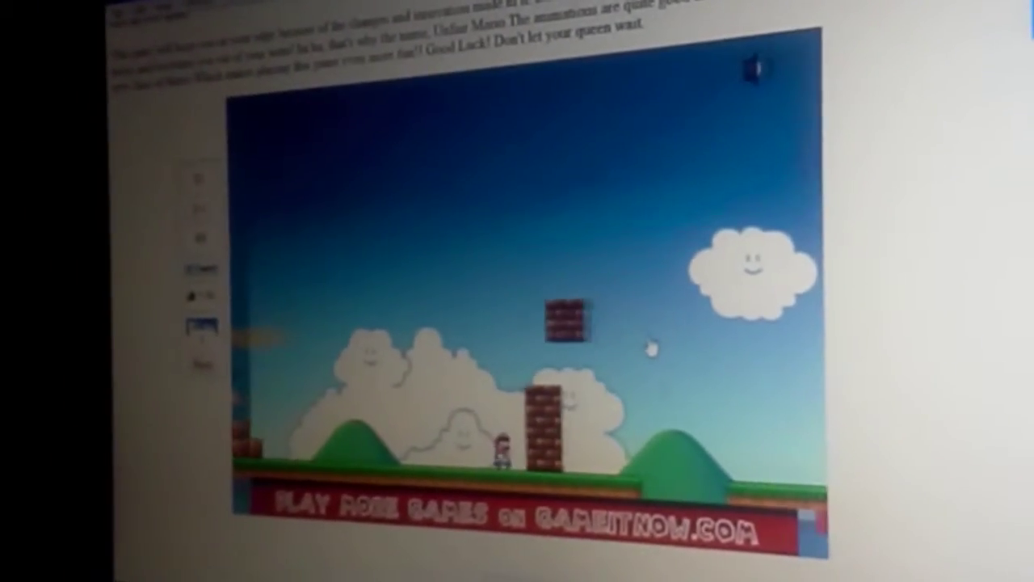
key(Up)
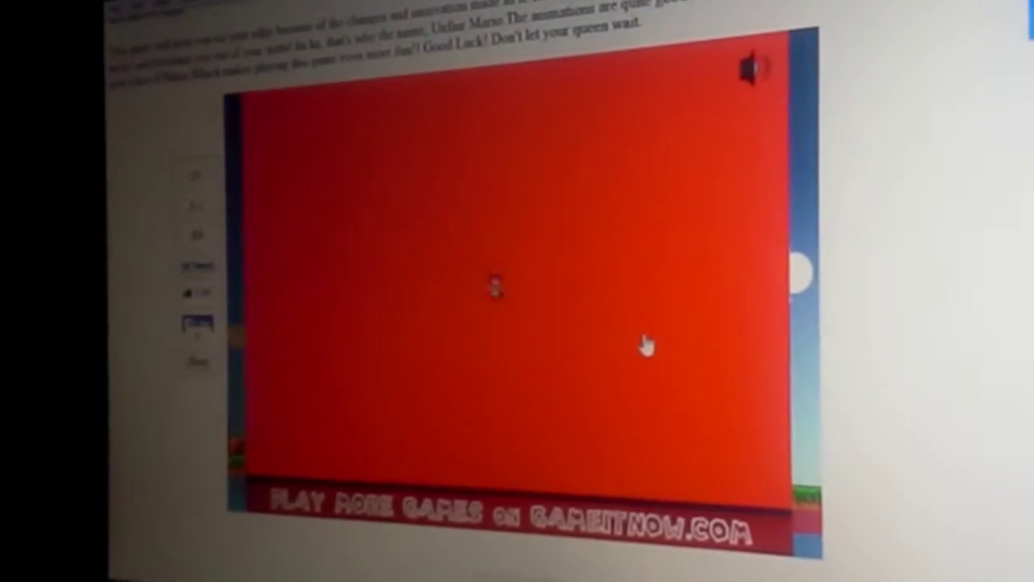